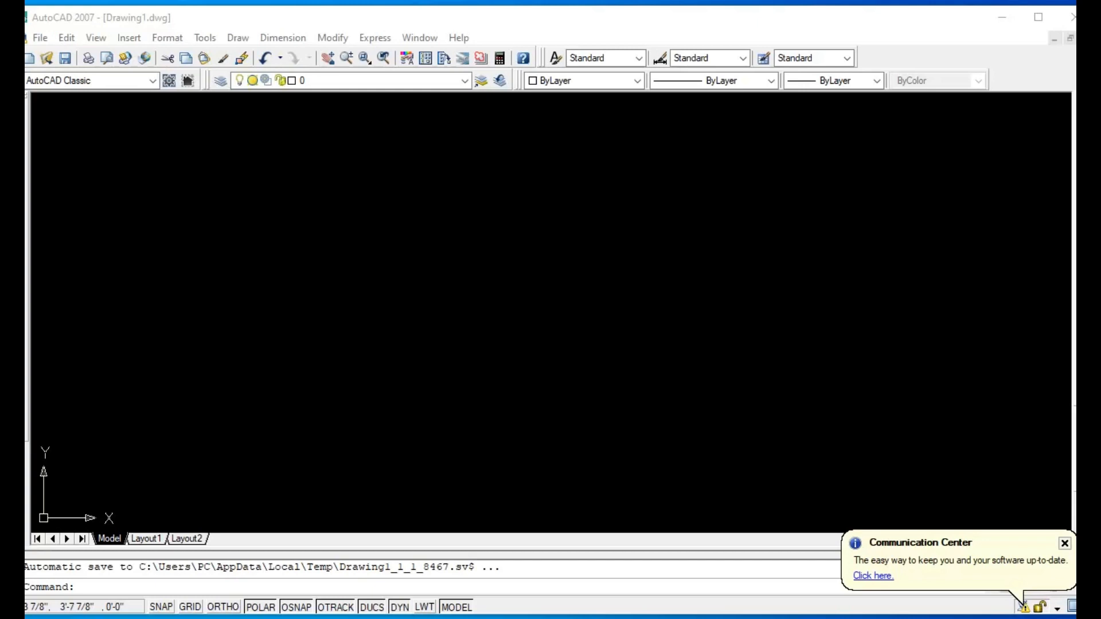
Step: Configure the drawing units with Architectural length type and 0'-0 1/16" precision
{"action": "left_click", "coordinate": [142, 589]}
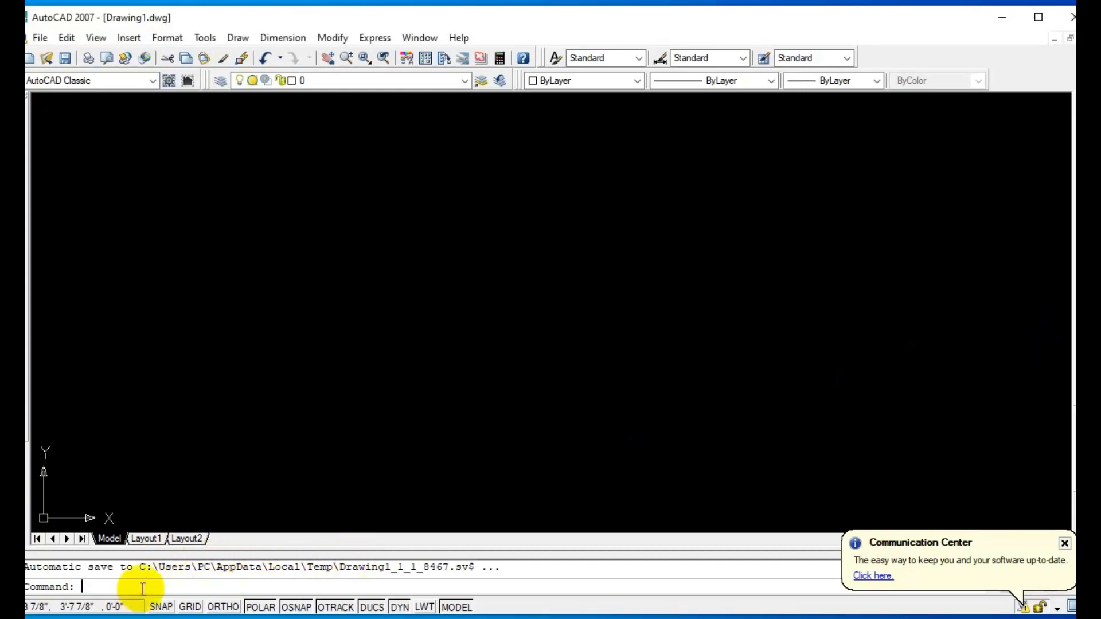
{"action": "type", "text": "un"}
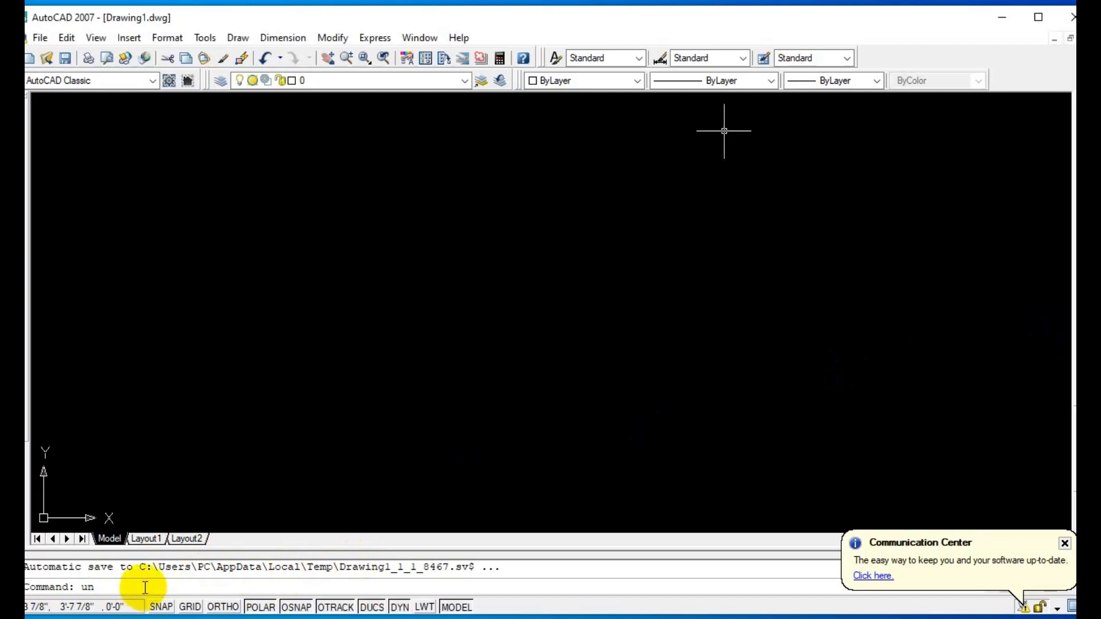
{"action": "key", "text": "Return"}
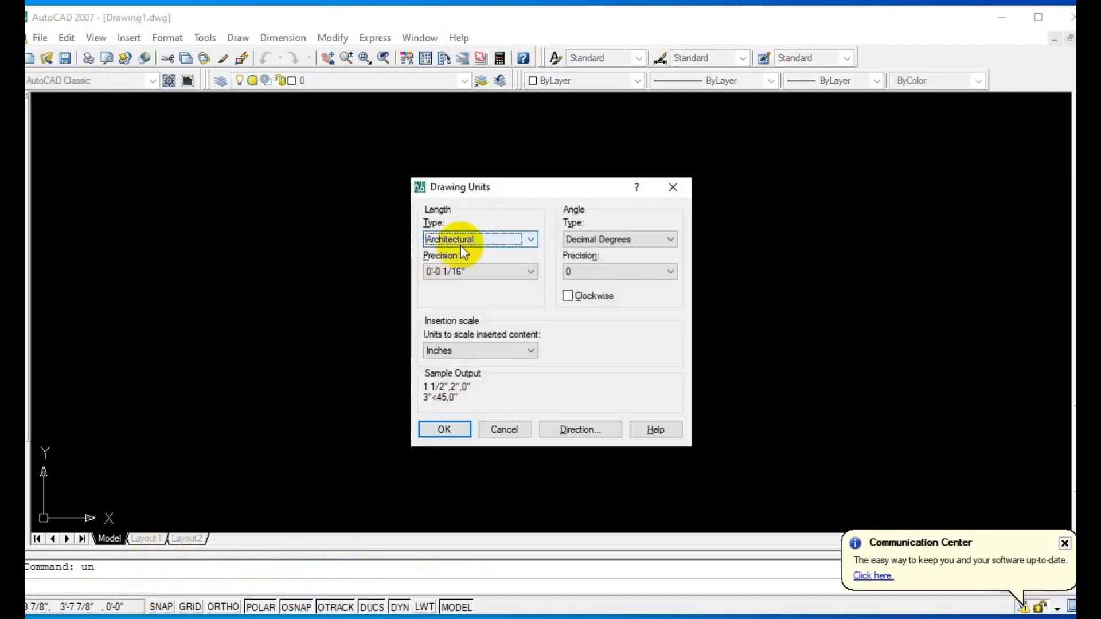
{"action": "left_click", "coordinate": [493, 240]}
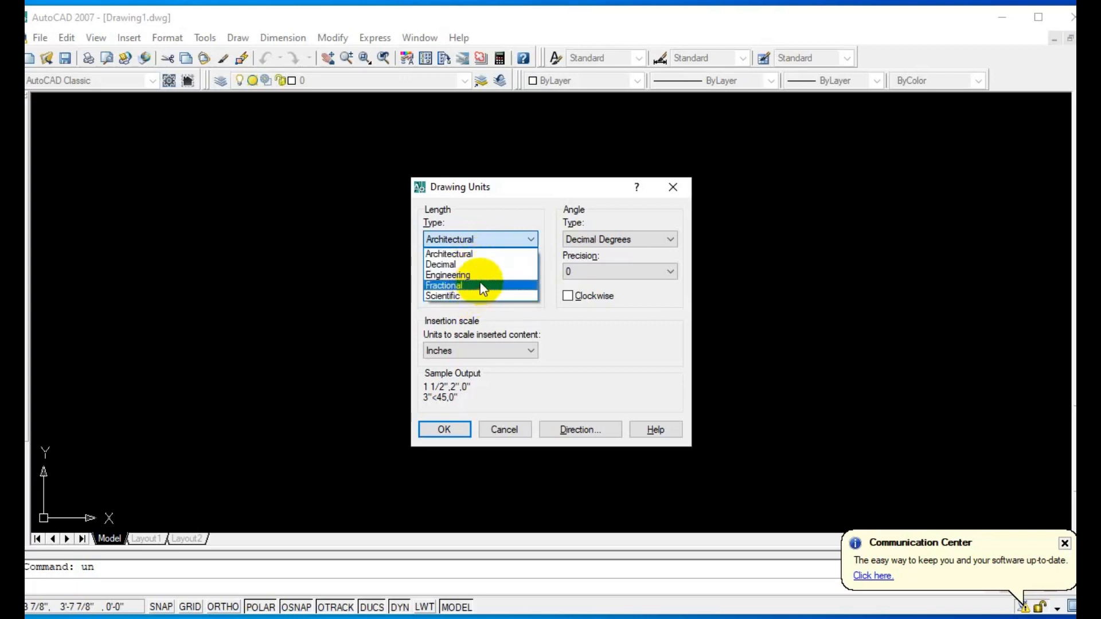
{"action": "left_click", "coordinate": [506, 256]}
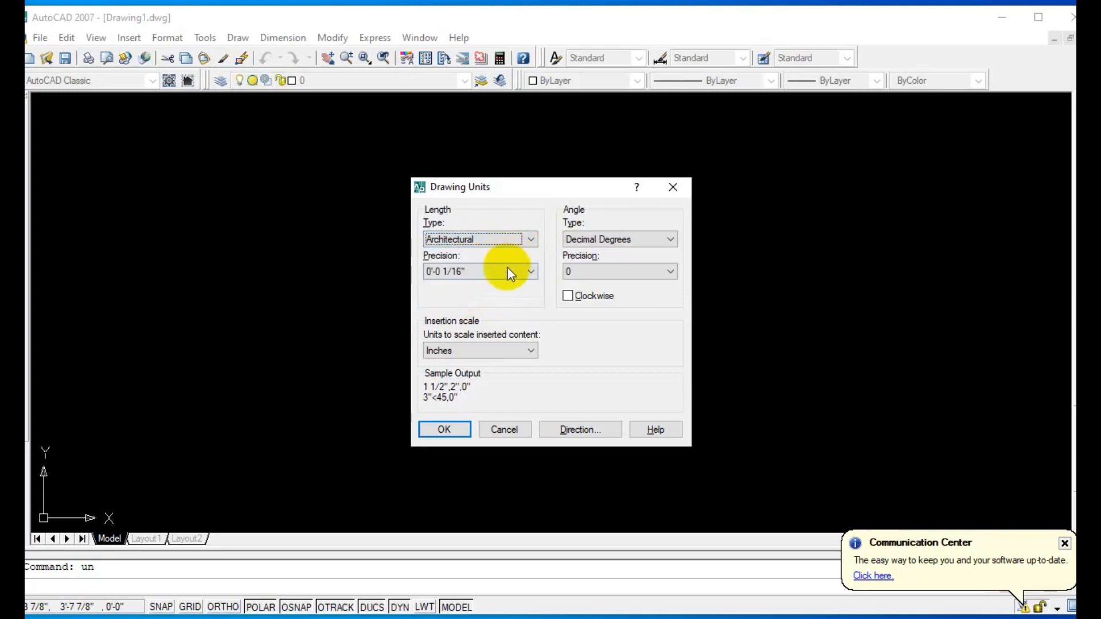
{"action": "left_click", "coordinate": [726, 278]}
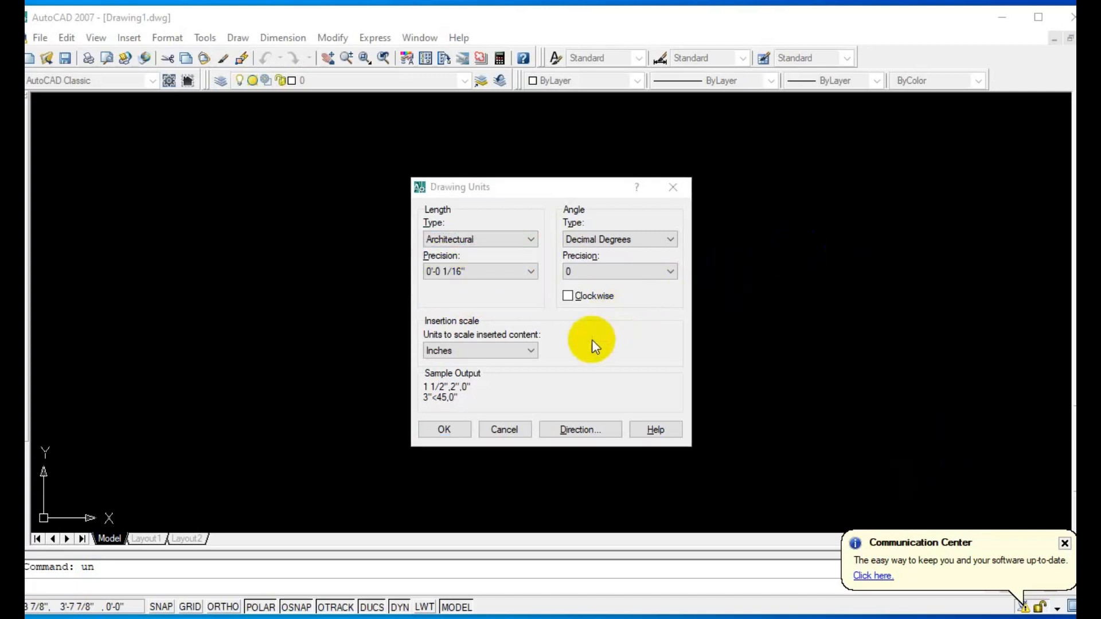
{"action": "left_click", "coordinate": [523, 273]}
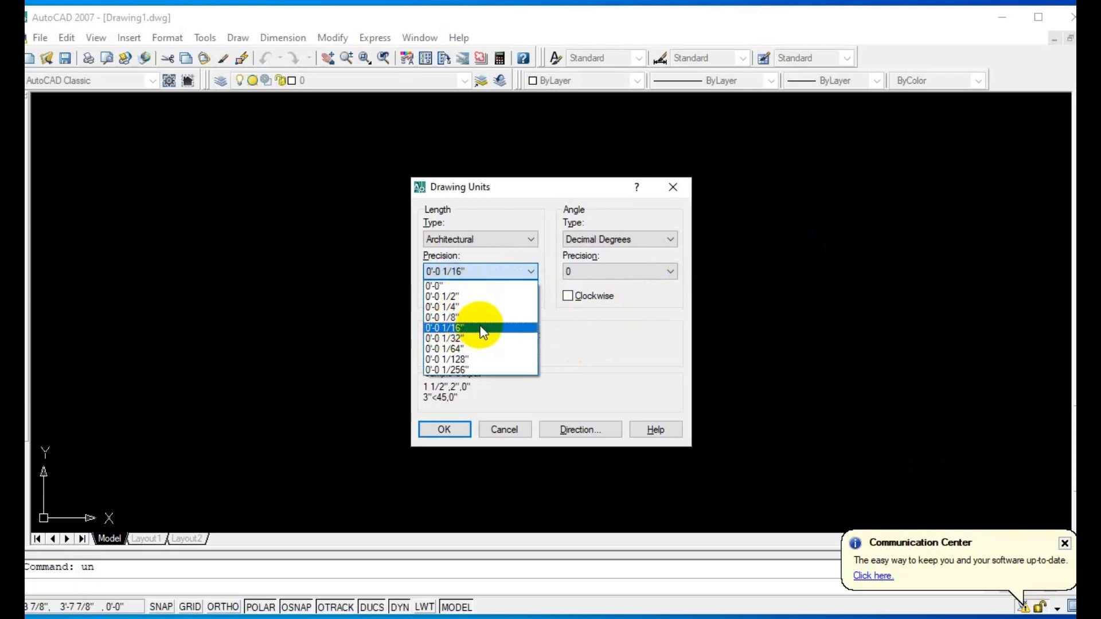
{"action": "left_click", "coordinate": [533, 273]}
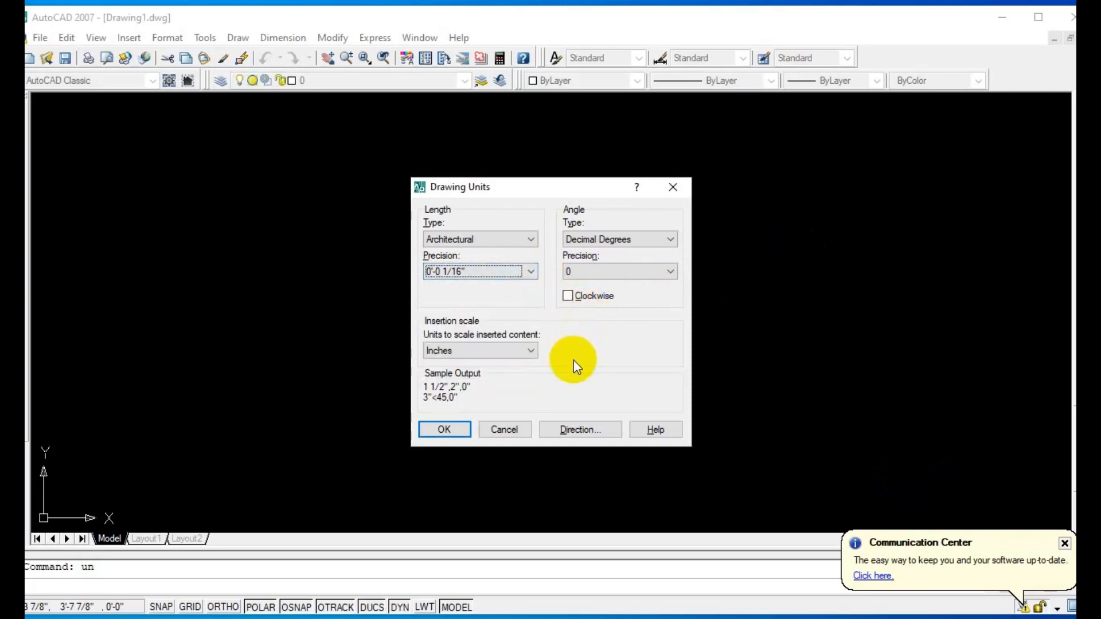
{"action": "left_click", "coordinate": [445, 430]}
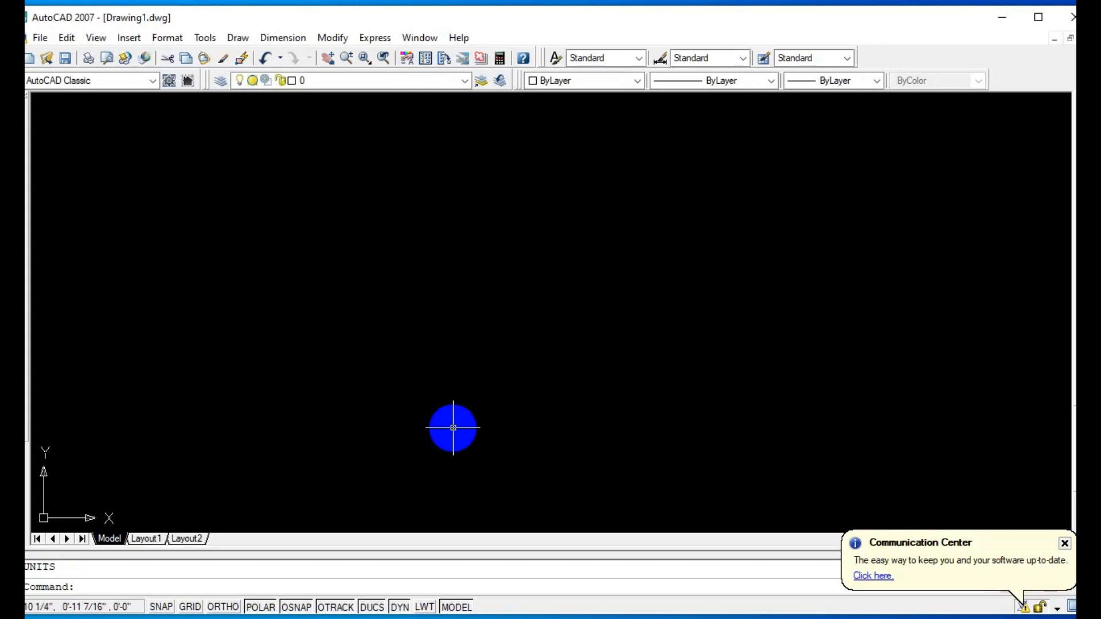
Step: Modify the Standard dimension style so its primary linear units use the Architectural format
{"action": "type", "text": "dd"}
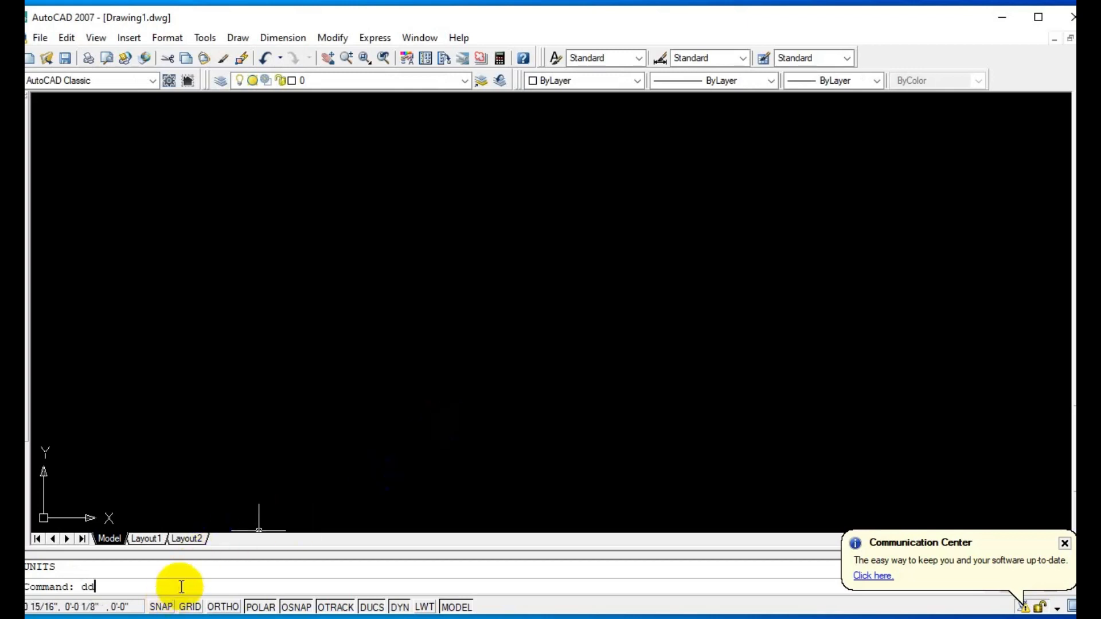
{"action": "type", "text": "im"}
{"action": "key", "text": "Return"}
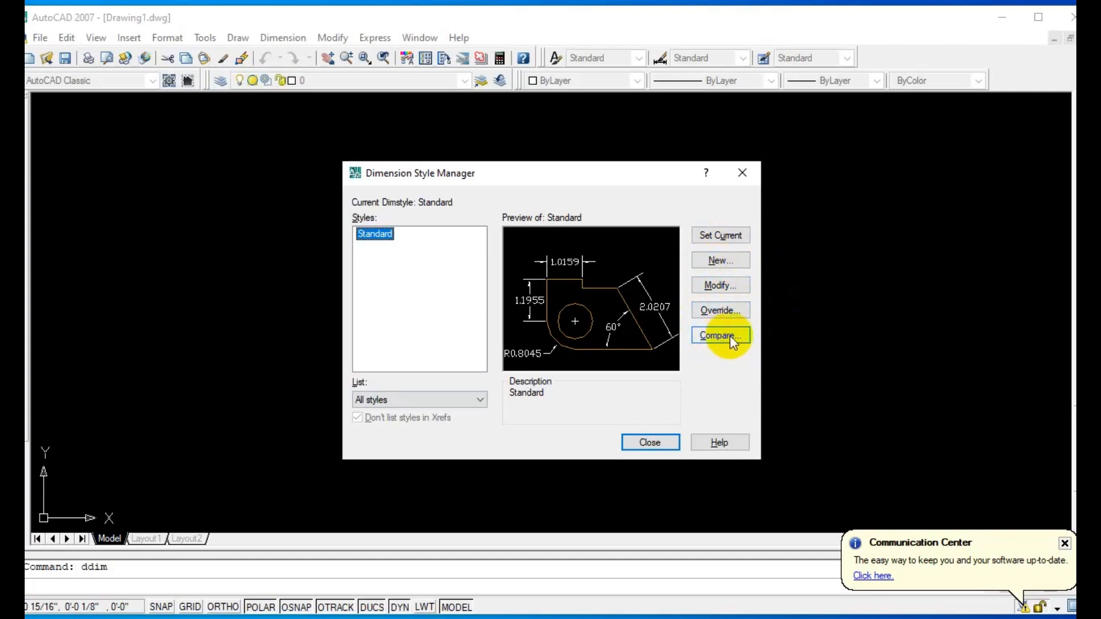
{"action": "left_click", "coordinate": [723, 286]}
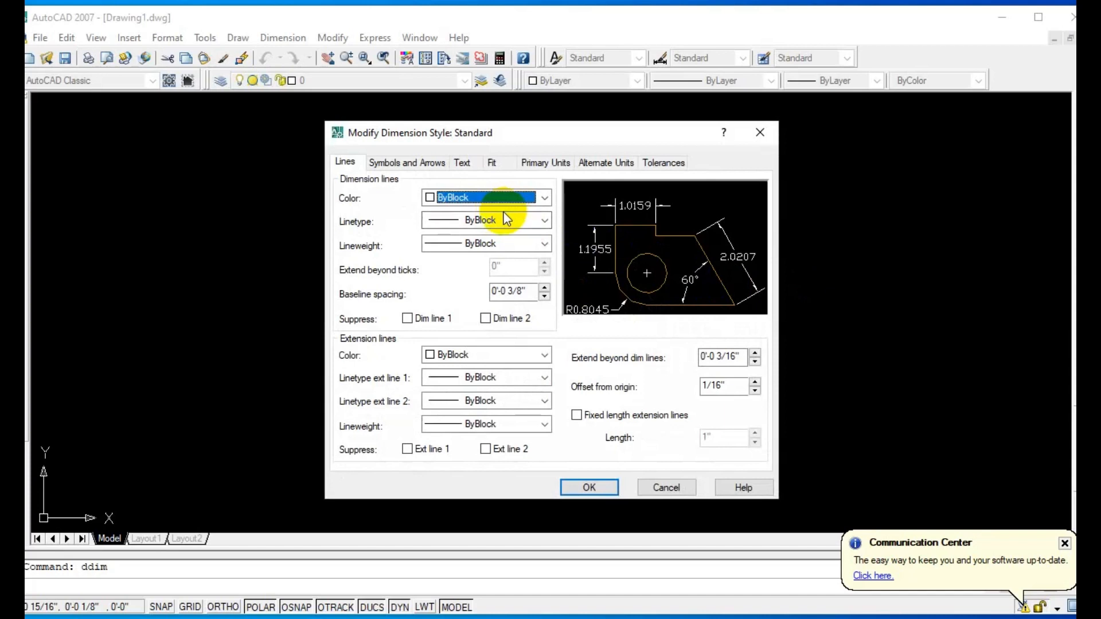
{"action": "left_click", "coordinate": [542, 162]}
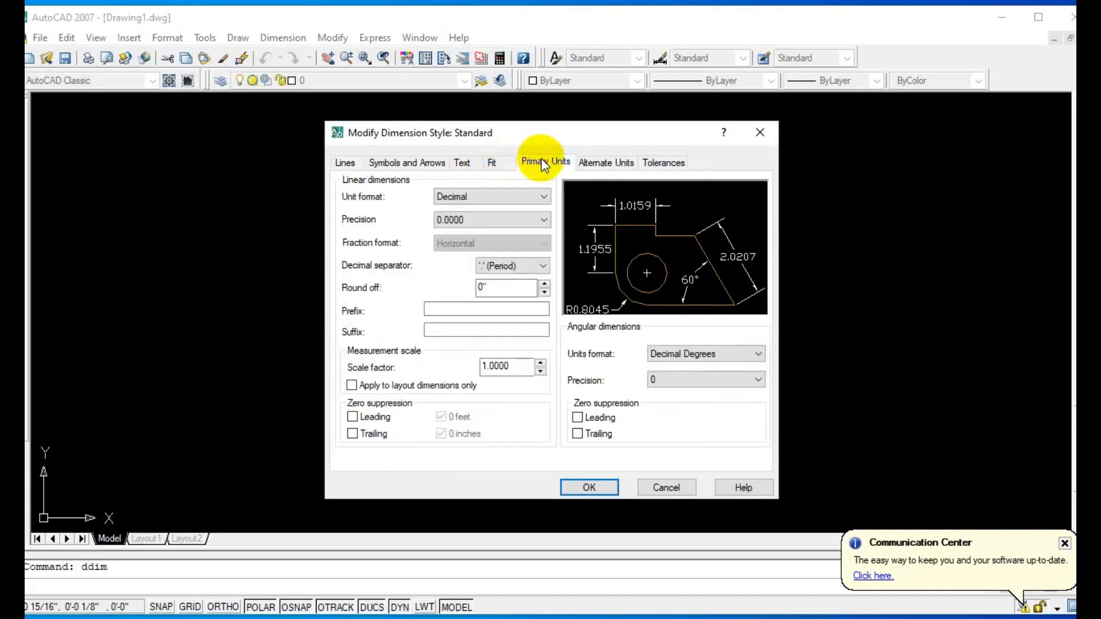
{"action": "left_click", "coordinate": [543, 196]}
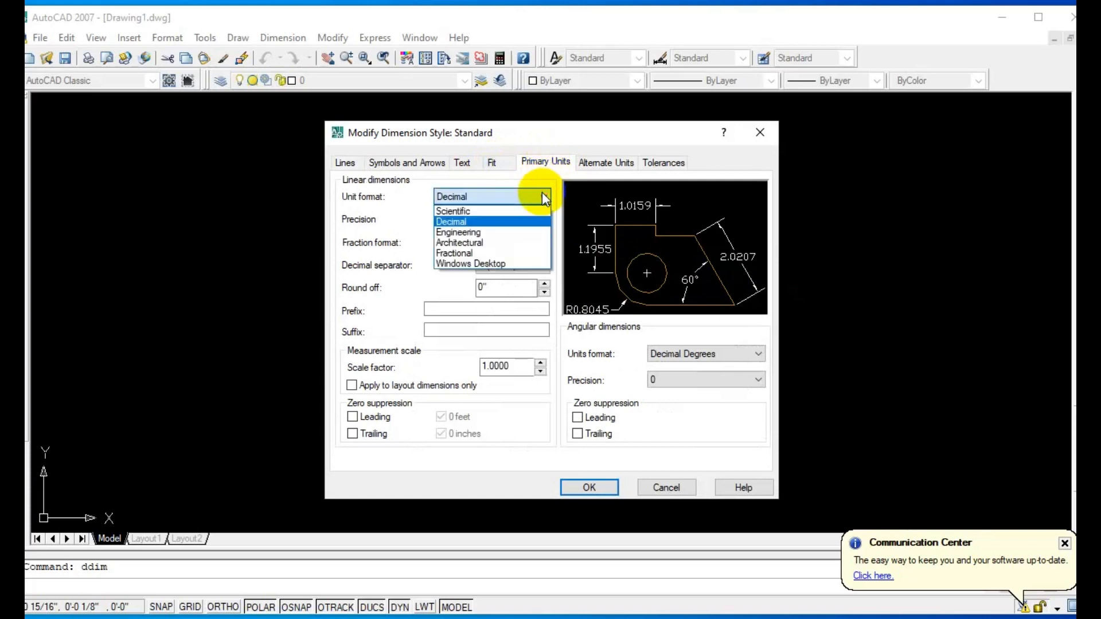
{"action": "left_click", "coordinate": [477, 242]}
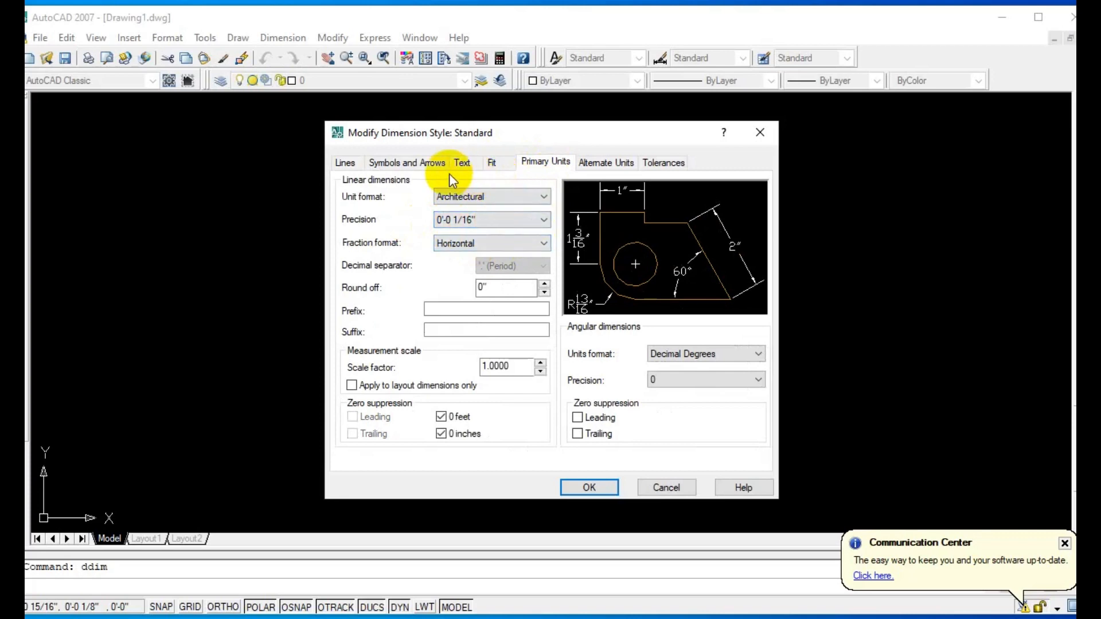
Step: Set the dimension lines' color, linetype and lineweight to ByLayer in the Standard dimension style
{"action": "left_click", "coordinate": [346, 162]}
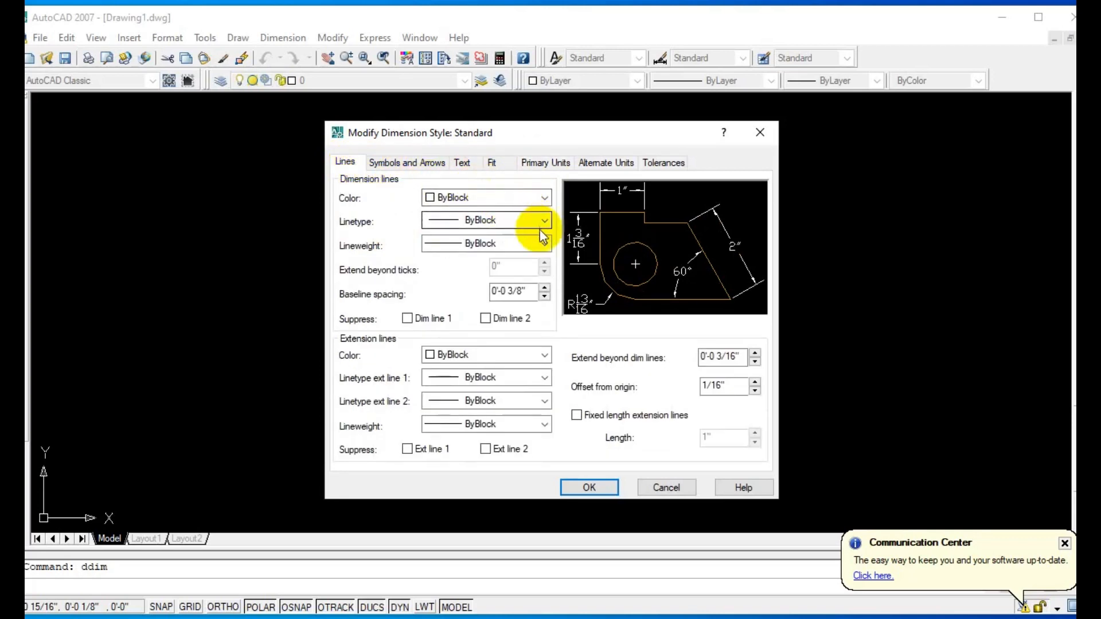
{"action": "left_click", "coordinate": [542, 201]}
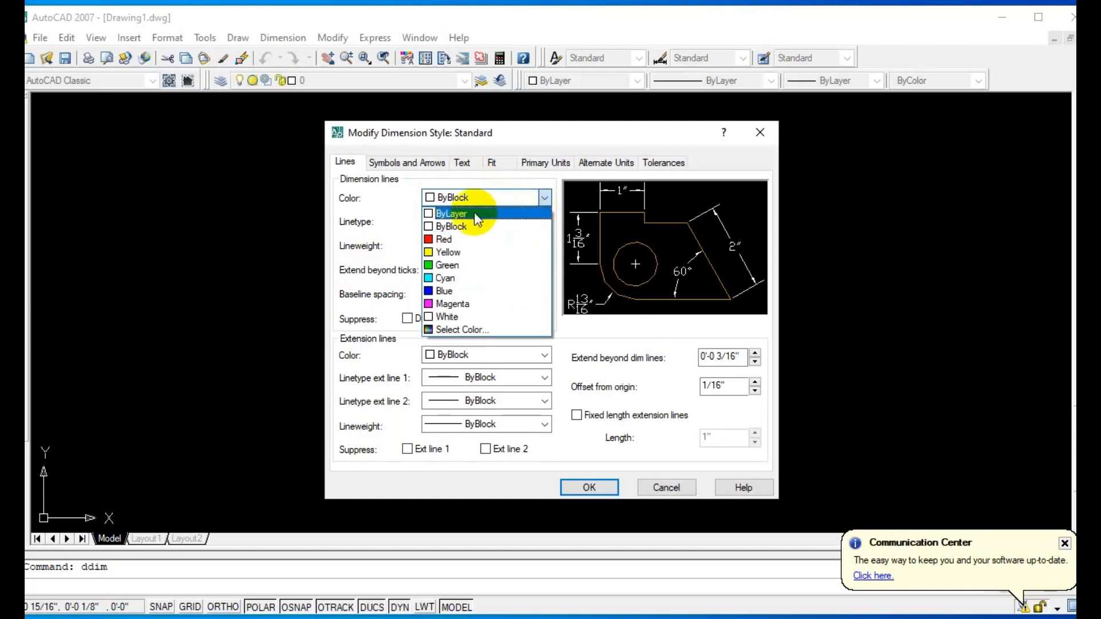
{"action": "left_click", "coordinate": [488, 213]}
{"action": "left_click", "coordinate": [523, 220]}
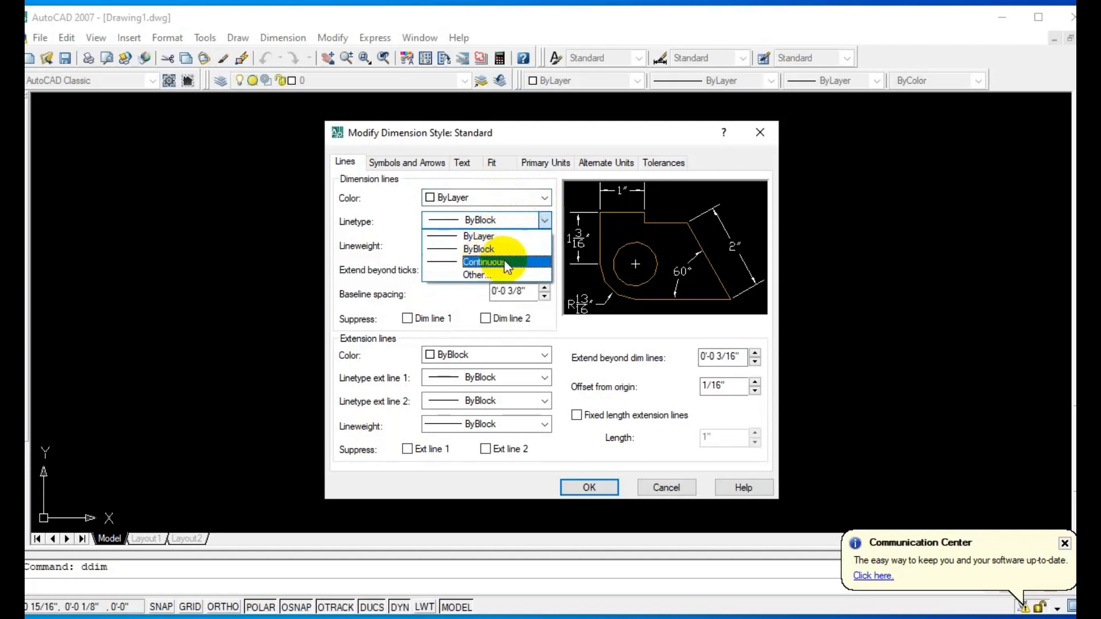
{"action": "left_click", "coordinate": [504, 238]}
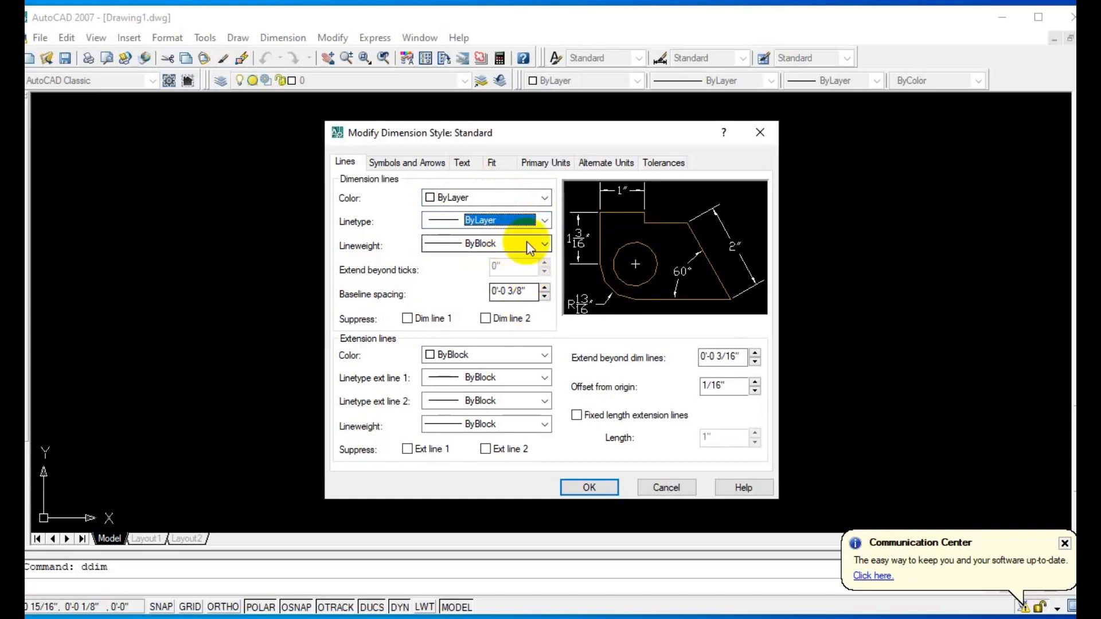
{"action": "left_click", "coordinate": [541, 243]}
{"action": "left_click", "coordinate": [482, 260]}
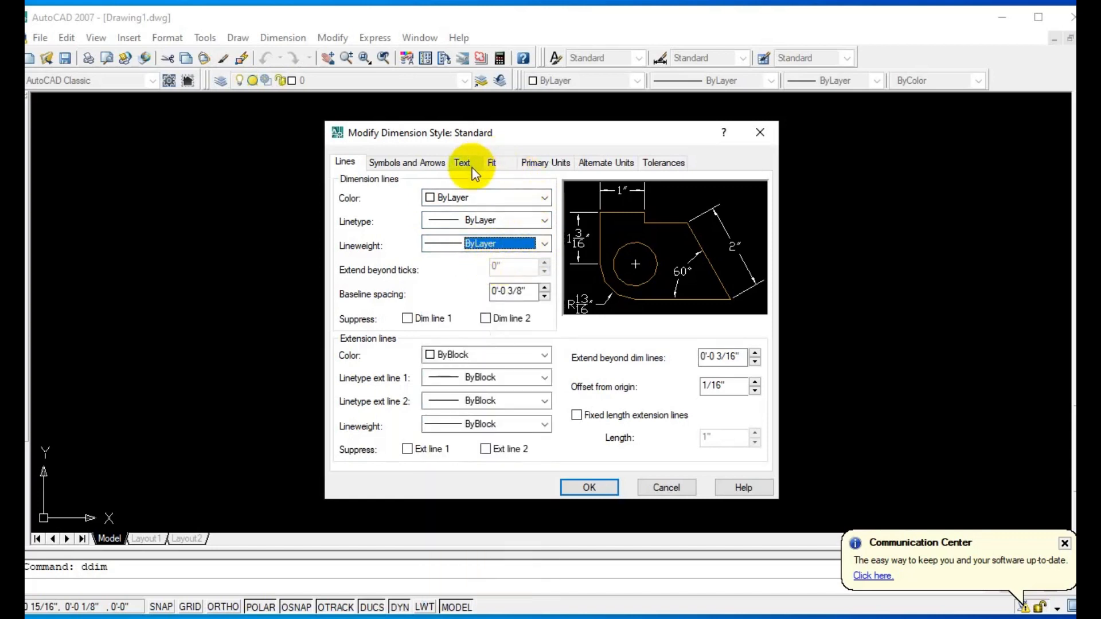
Step: Set the dimension and leader arrowheads to Architectural tick with an arrow size of 4
{"action": "left_click", "coordinate": [405, 163]}
{"action": "left_click", "coordinate": [514, 225]}
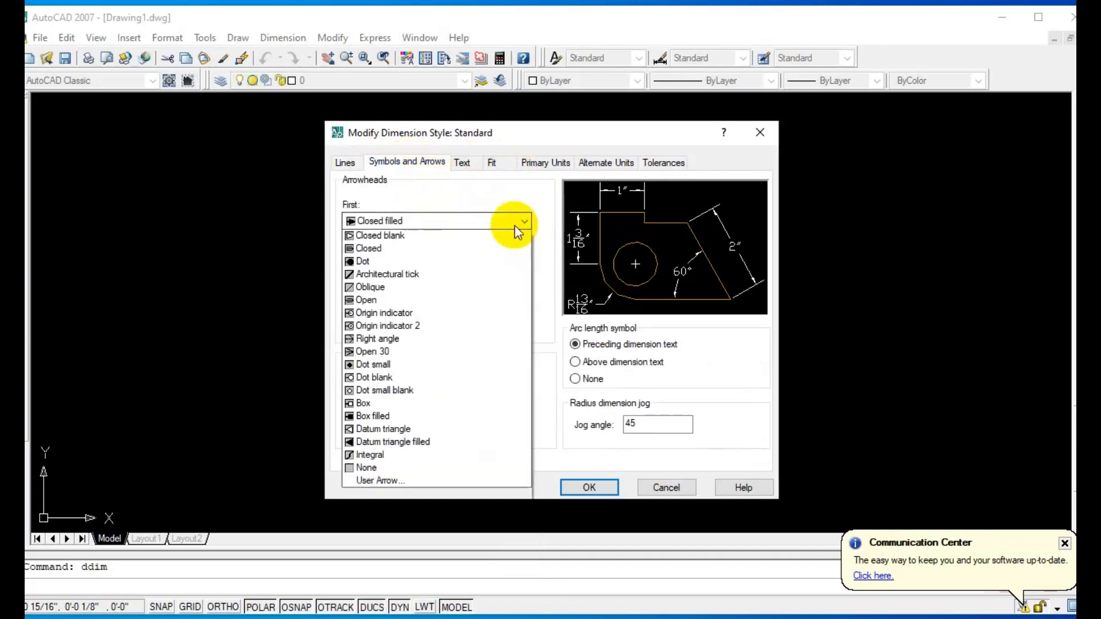
{"action": "left_click", "coordinate": [422, 275]}
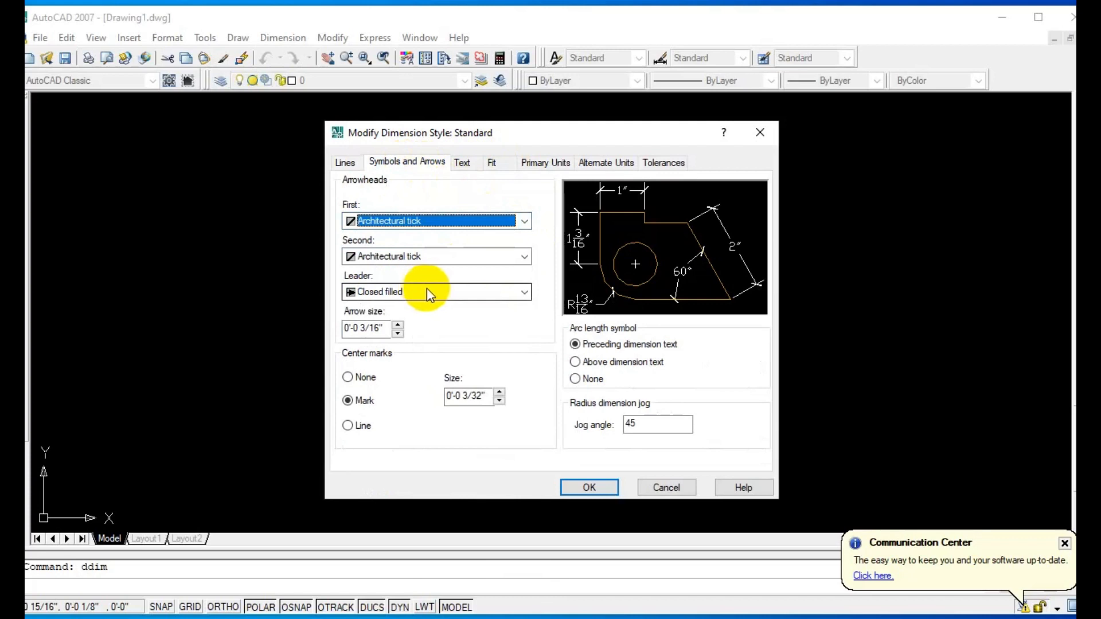
{"action": "left_click", "coordinate": [427, 291]}
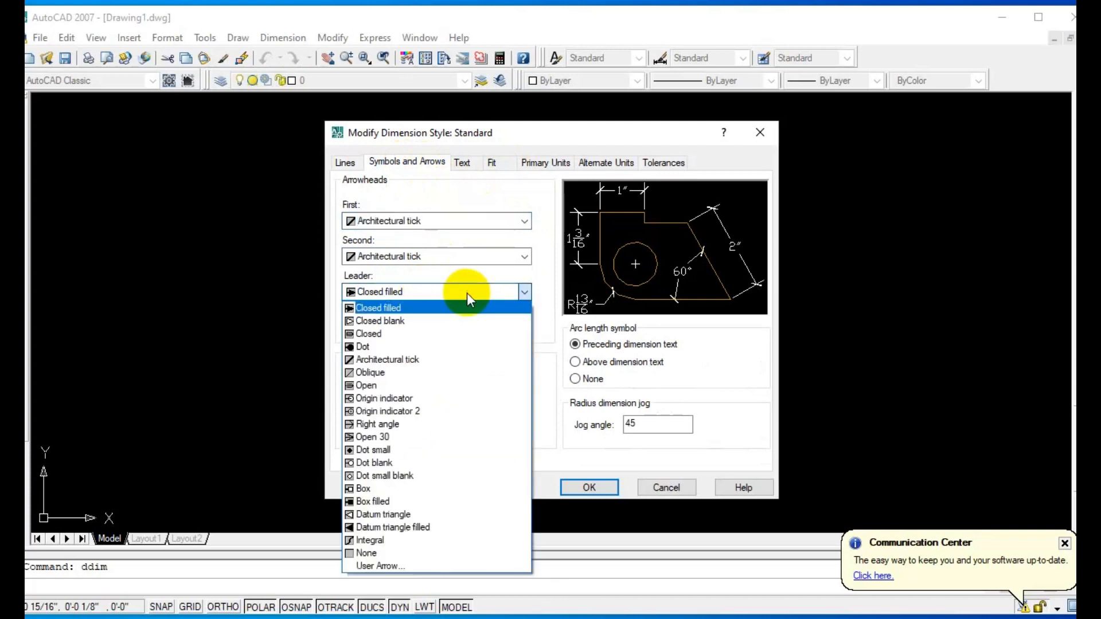
{"action": "left_click", "coordinate": [441, 361]}
{"action": "double_click", "coordinate": [367, 326]}
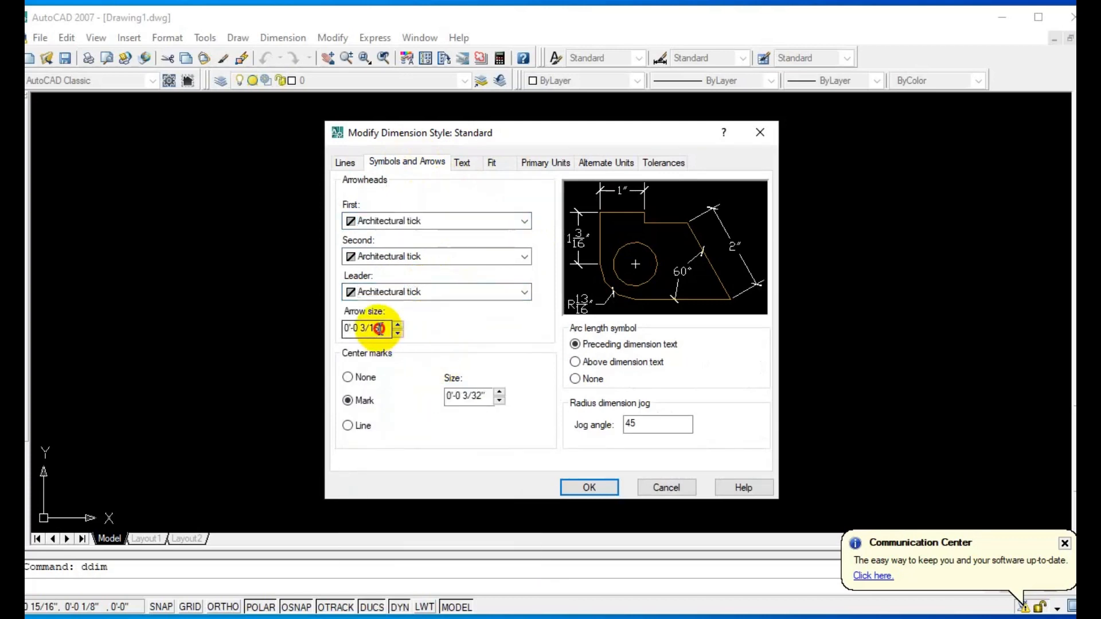
{"action": "left_click_drag", "start_coordinate": [366, 324], "coordinate": [312, 317]}
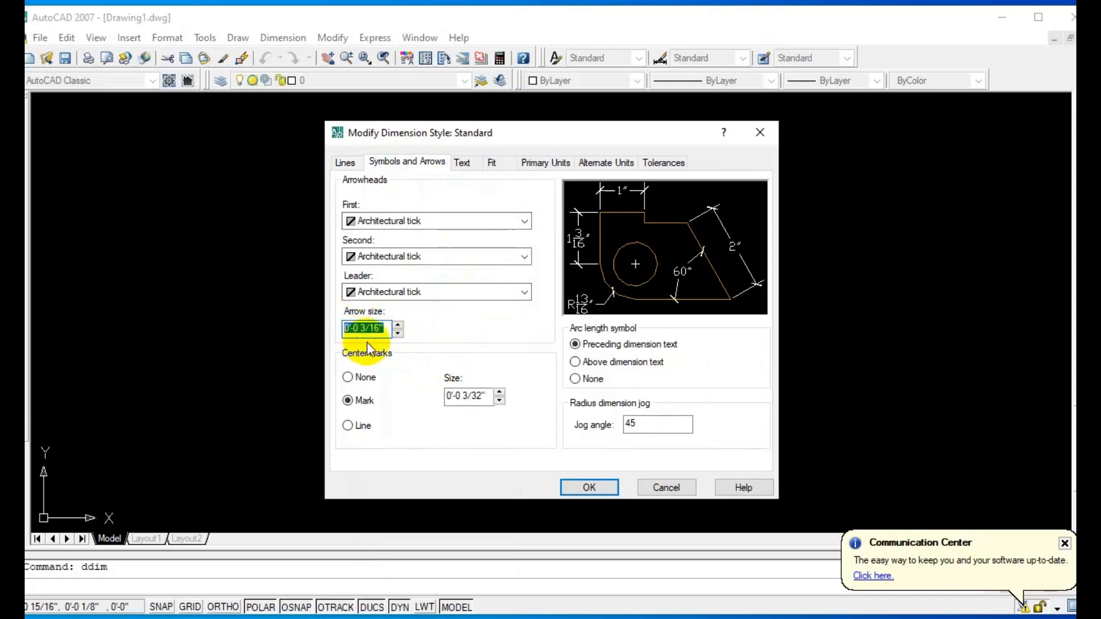
{"action": "type", "text": "4"}
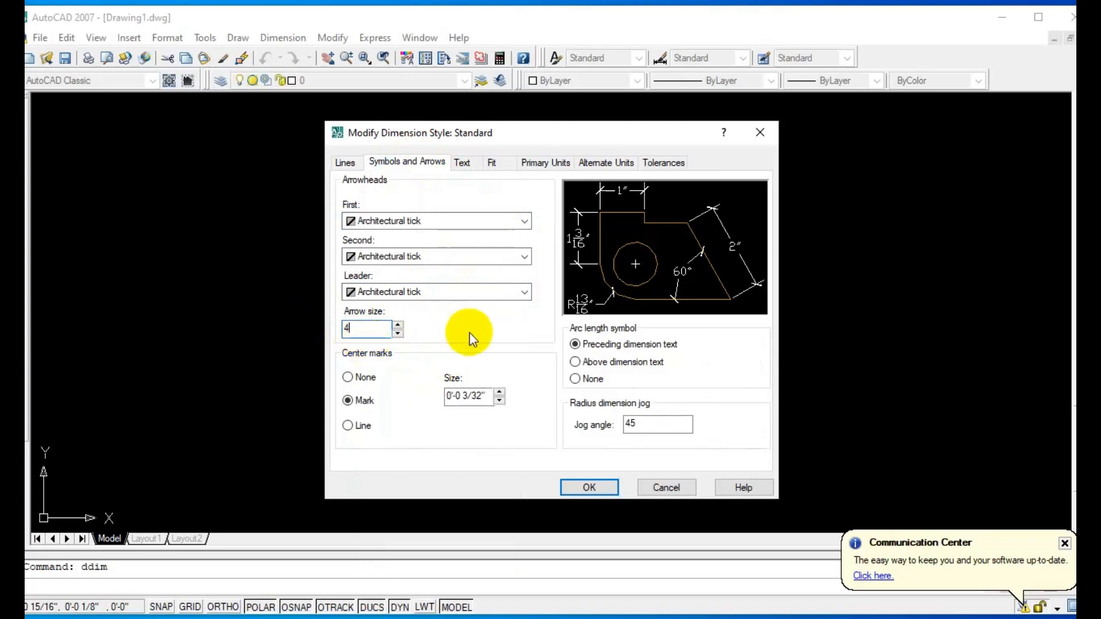
Step: Set the Standard text style used by the dimensions to Verdana Regular with a height of 8 inches
{"action": "left_click", "coordinate": [463, 163]}
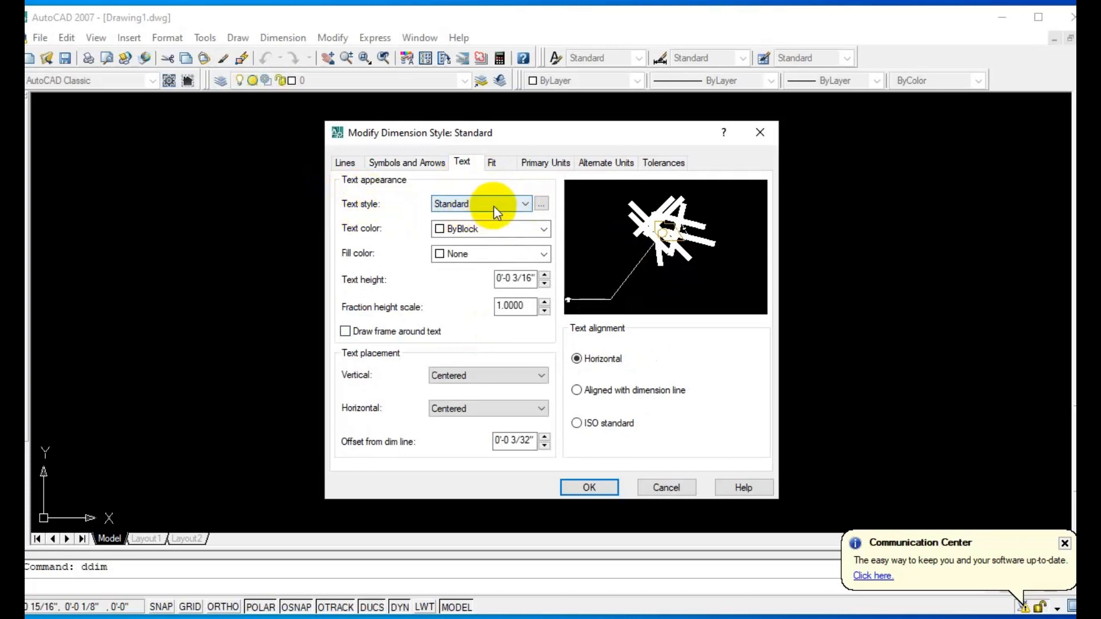
{"action": "left_click", "coordinate": [542, 207]}
{"action": "left_click", "coordinate": [542, 205]}
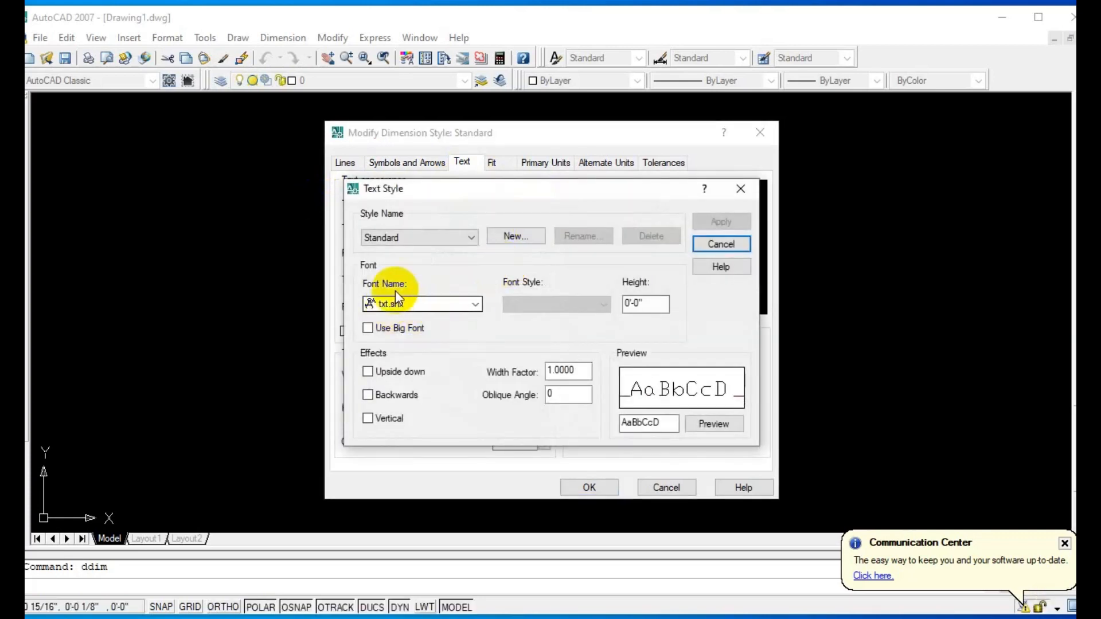
{"action": "left_click", "coordinate": [473, 304]}
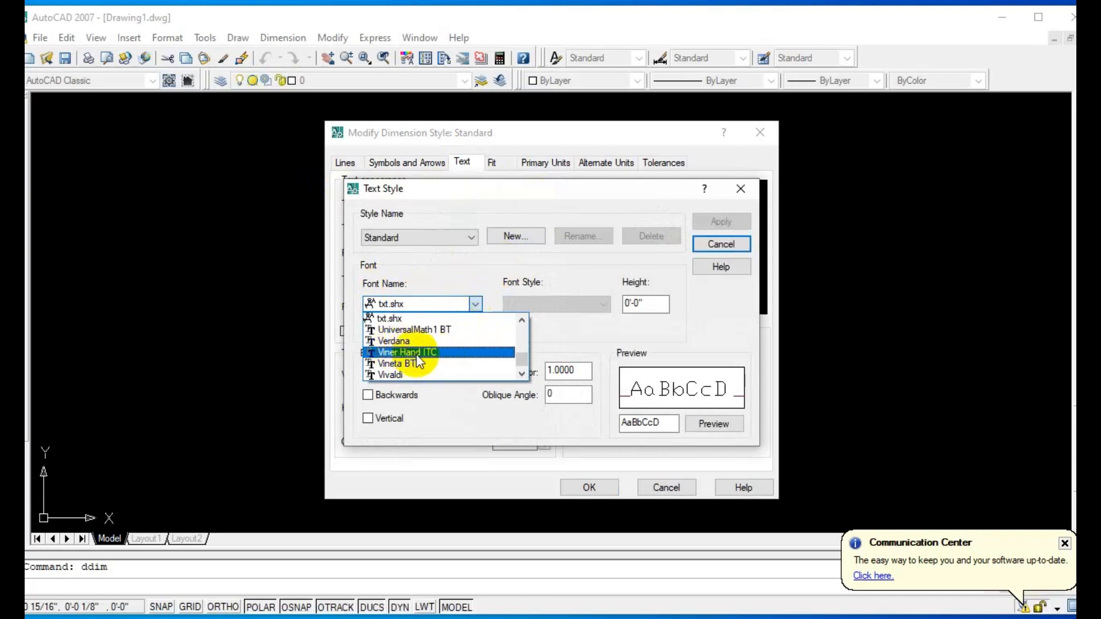
{"action": "left_click", "coordinate": [395, 341]}
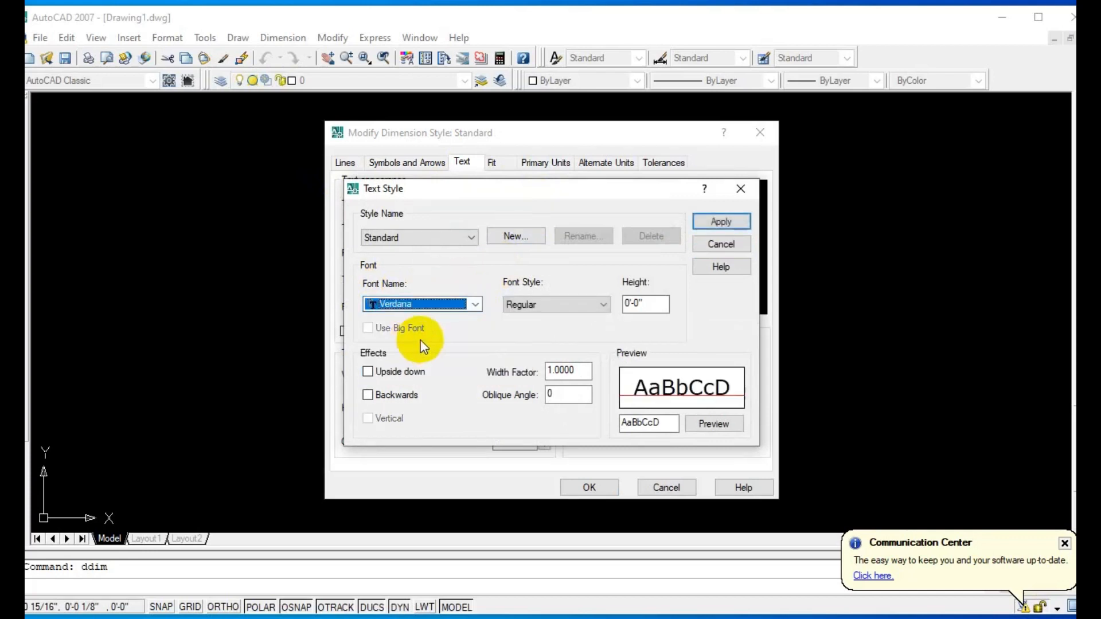
{"action": "left_click", "coordinate": [596, 309]}
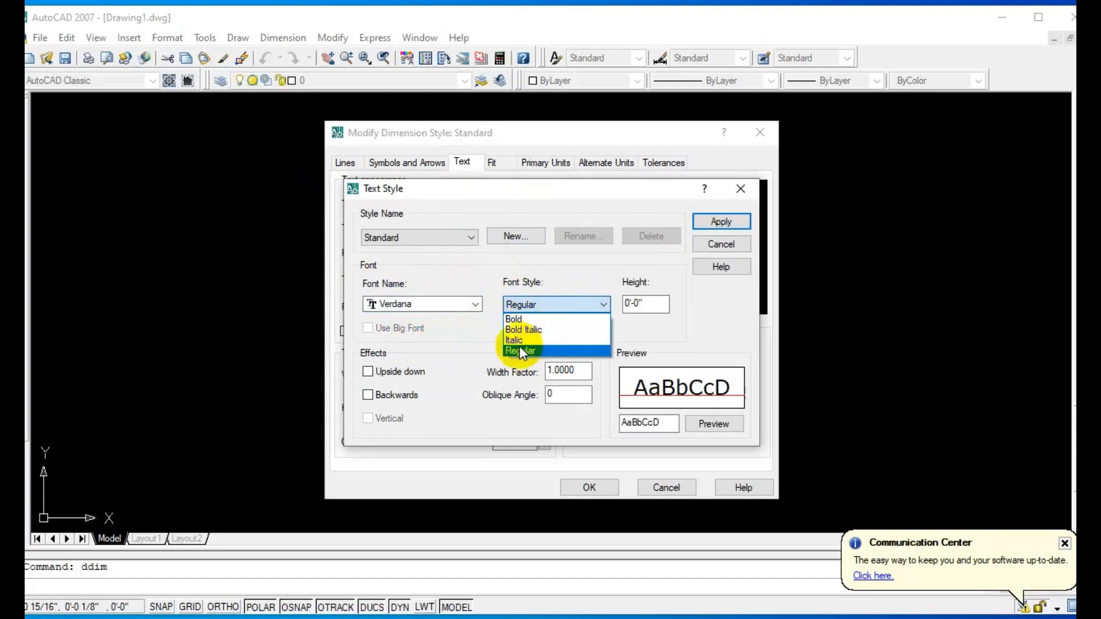
{"action": "left_click", "coordinate": [647, 304]}
{"action": "left_click_drag", "start_coordinate": [650, 302], "coordinate": [606, 302]}
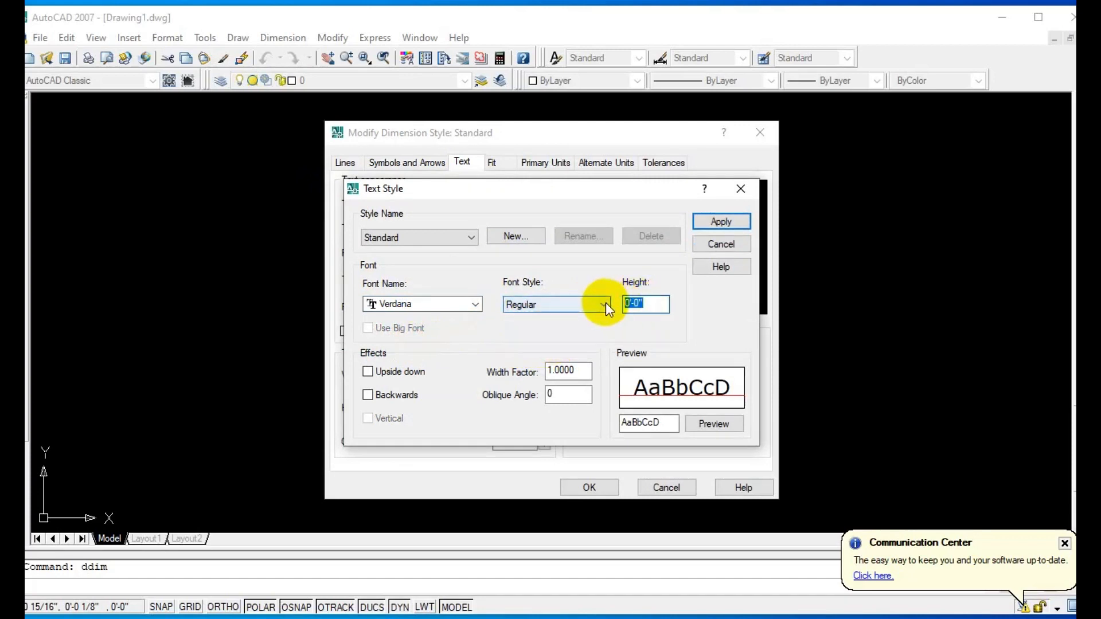
{"action": "type", "text": "8"}
{"action": "key", "text": "Return"}
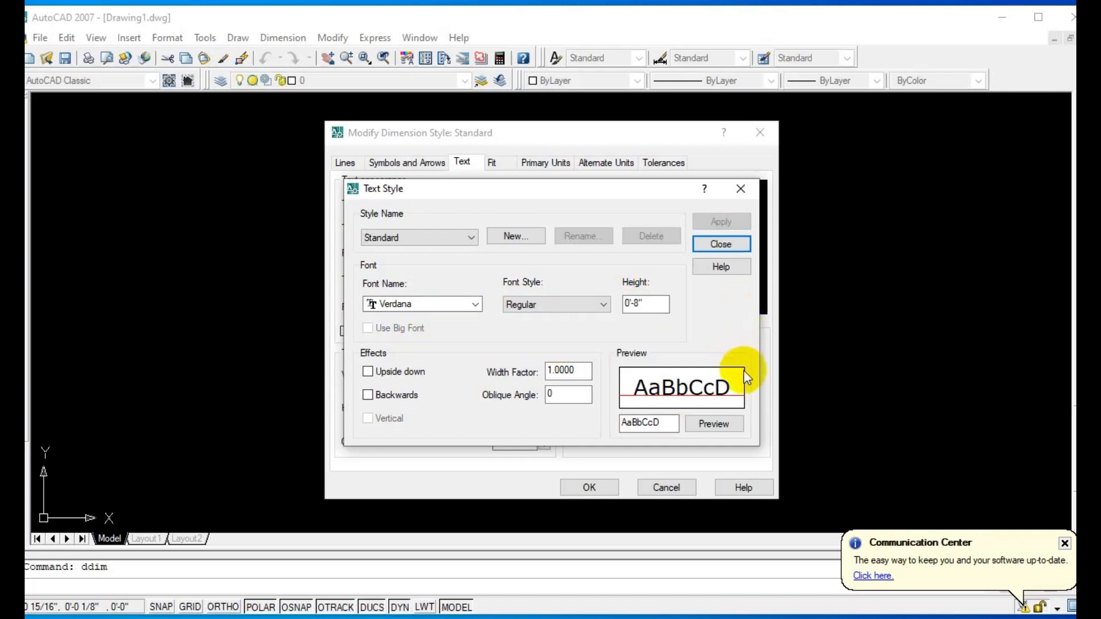
{"action": "left_click", "coordinate": [723, 245]}
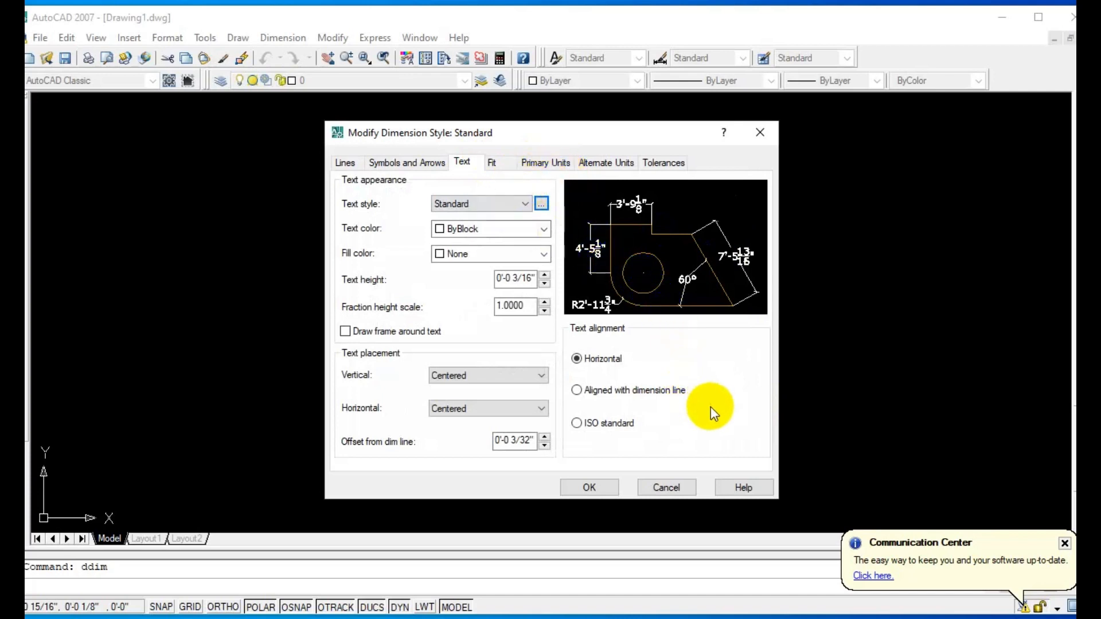
Step: Accept the dimension style changes, make Standard the current style and close the Dimension Style Manager
{"action": "left_click", "coordinate": [590, 487]}
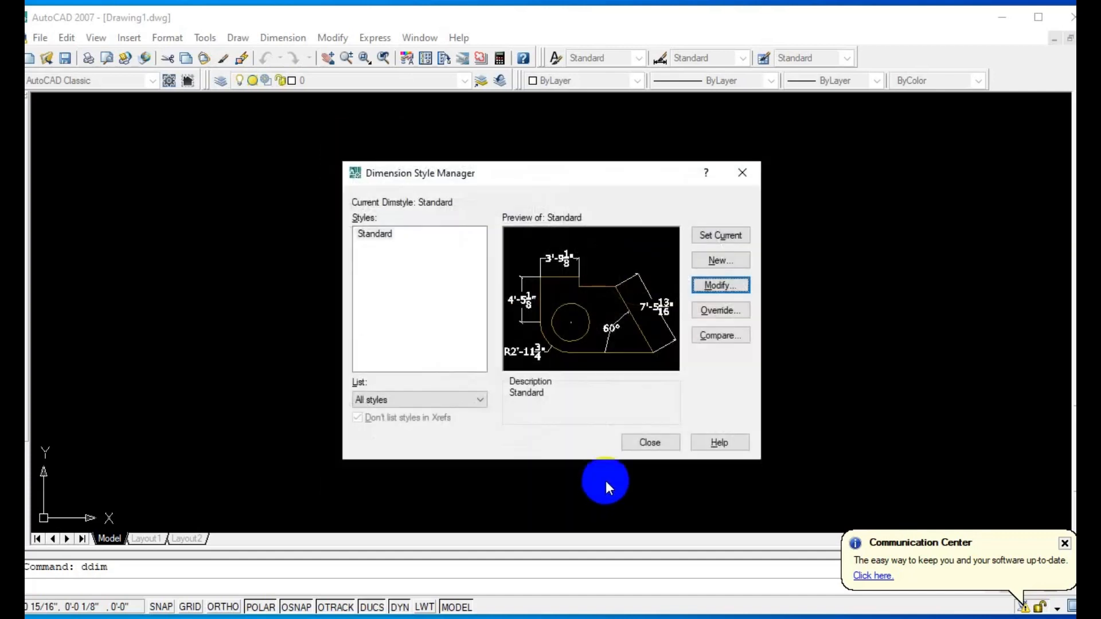
{"action": "left_click", "coordinate": [735, 237]}
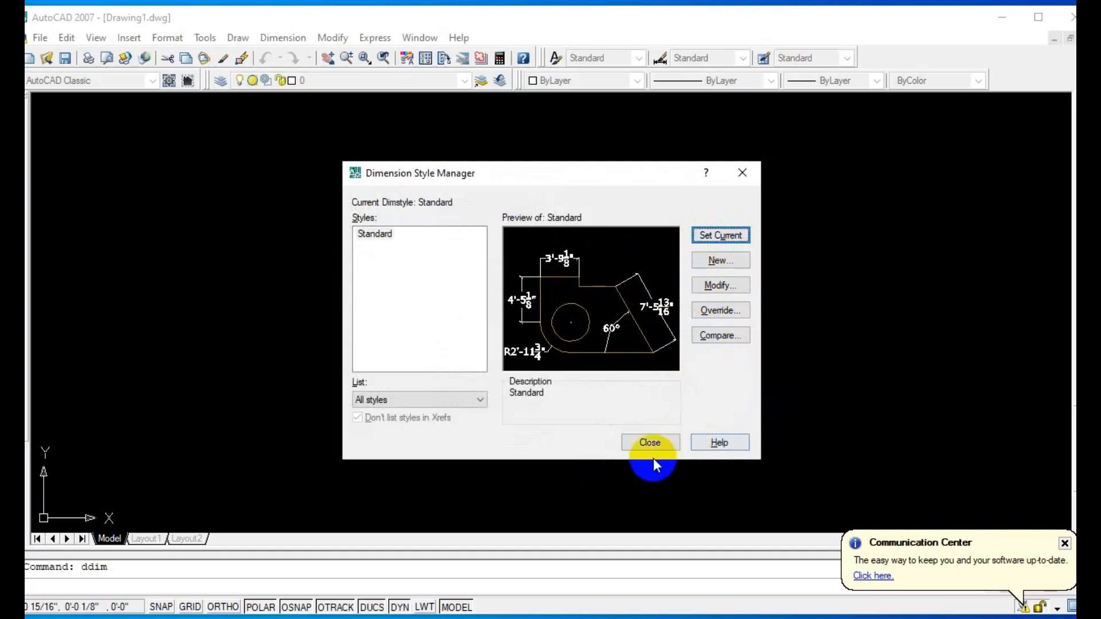
{"action": "left_click", "coordinate": [651, 443]}
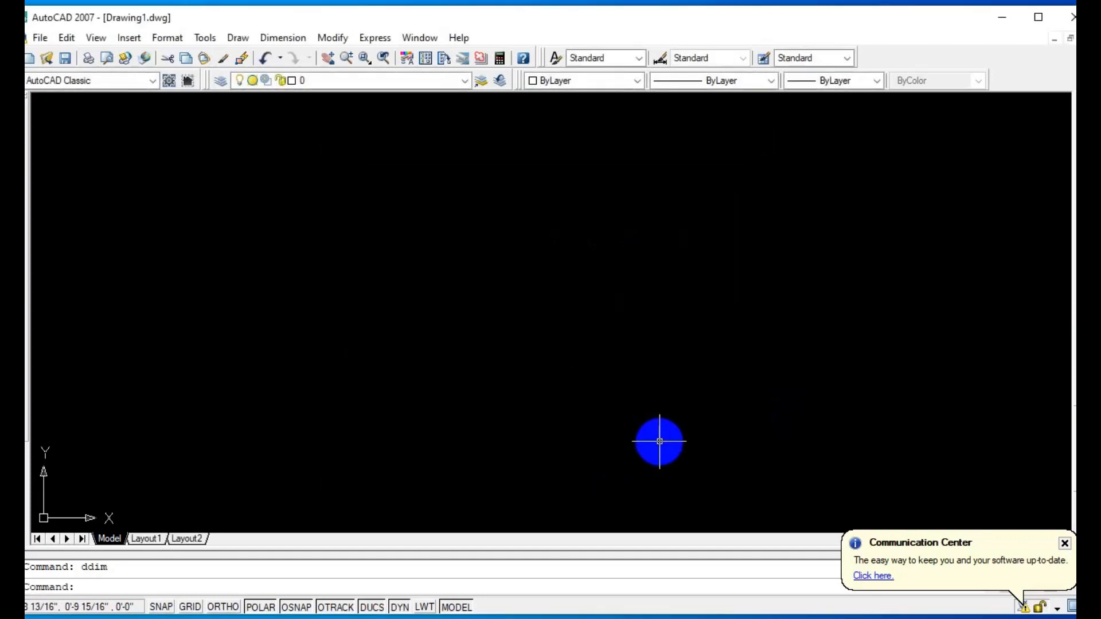